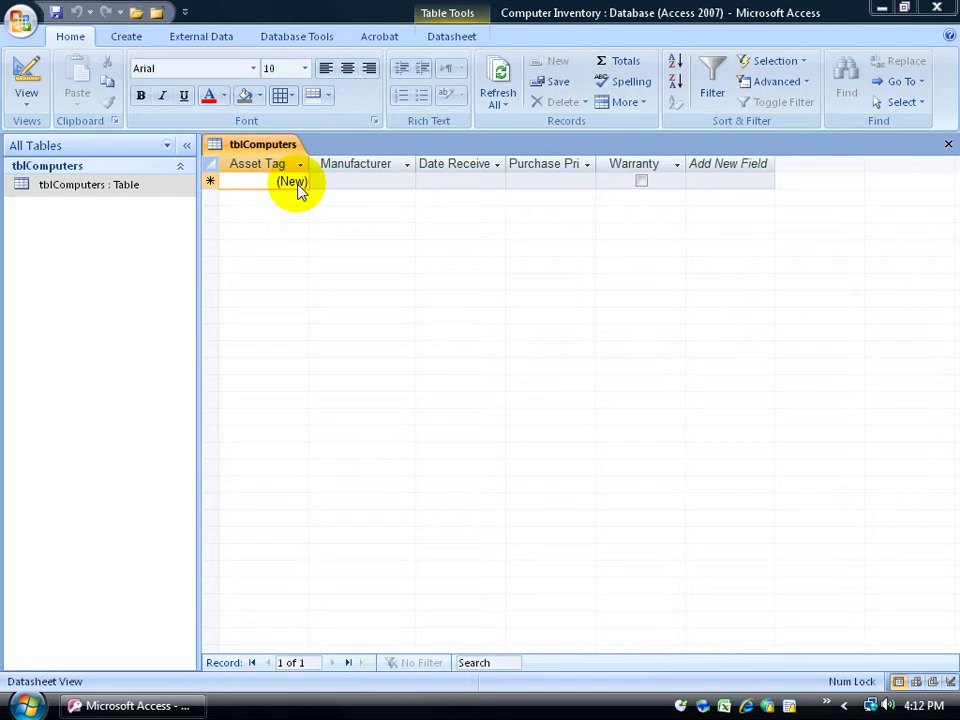
Choose SpyTech as the manufacturer in the first tblComputers record (Asset Tag 1)
click(353, 182)
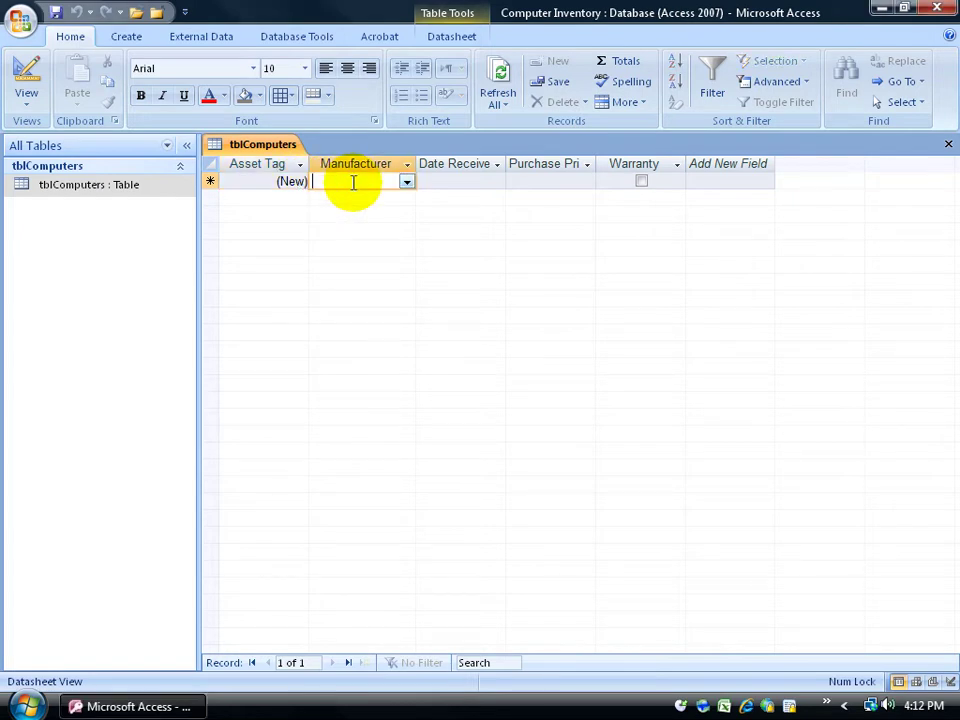
click(407, 181)
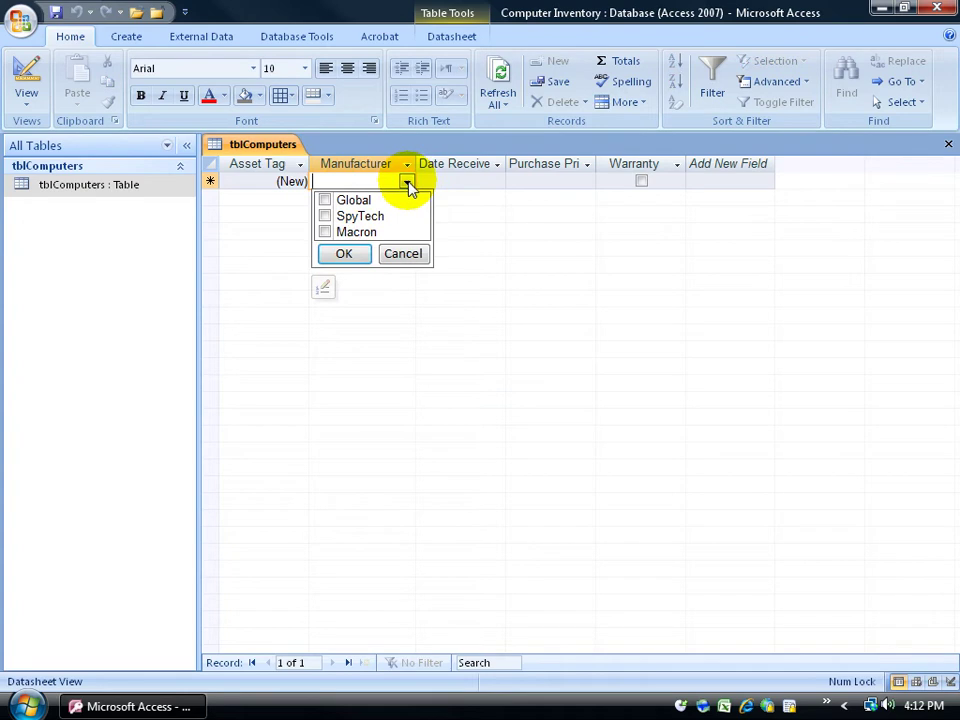
click(324, 216)
click(340, 256)
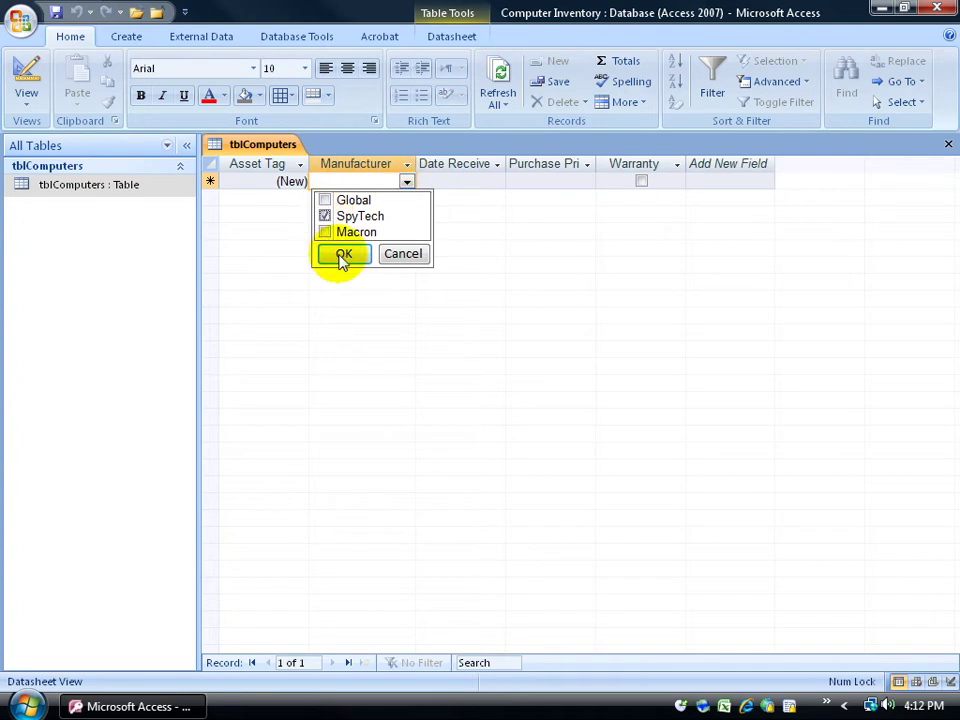
key(Tab)
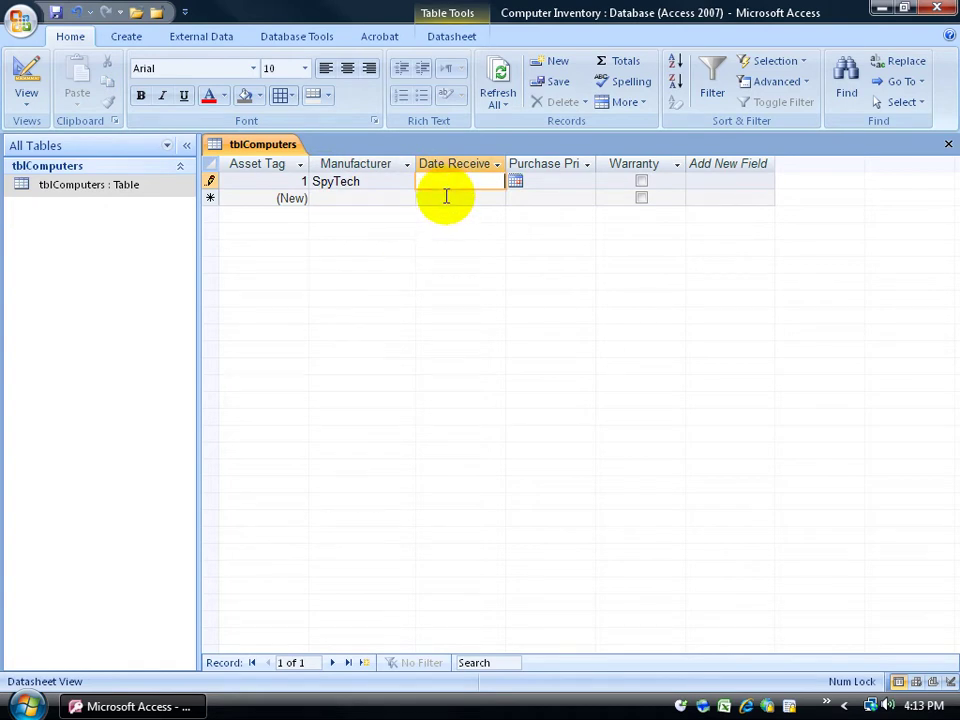
Pick May 6, 2008 in the date picker as the SpyTech record's Date Received
click(515, 183)
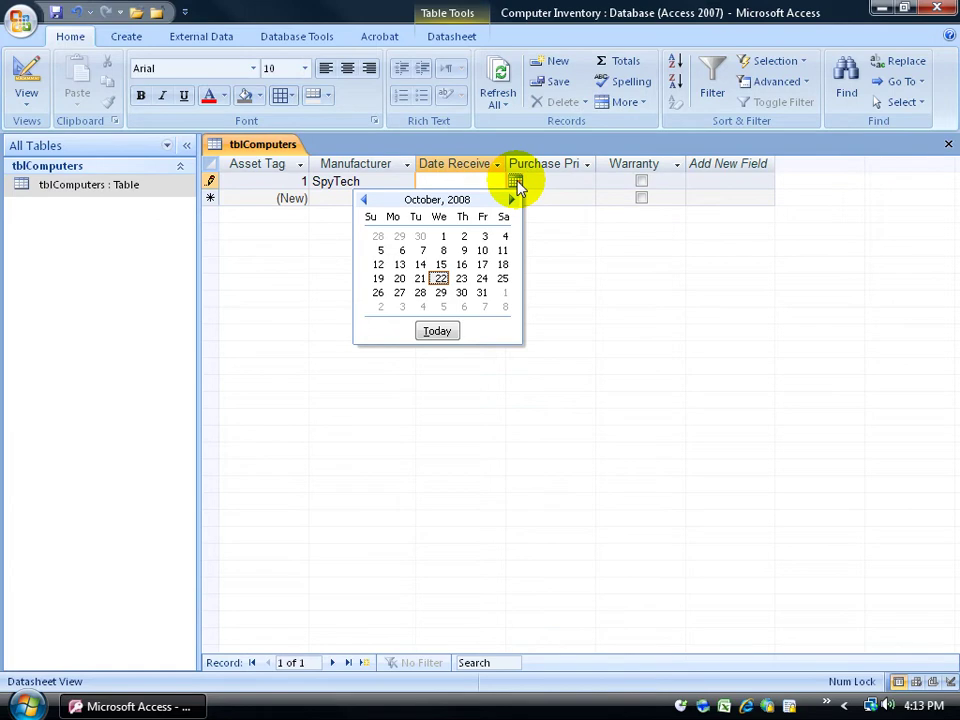
click(363, 199)
click(363, 199)
click(363, 199)
click(363, 199)
click(363, 199)
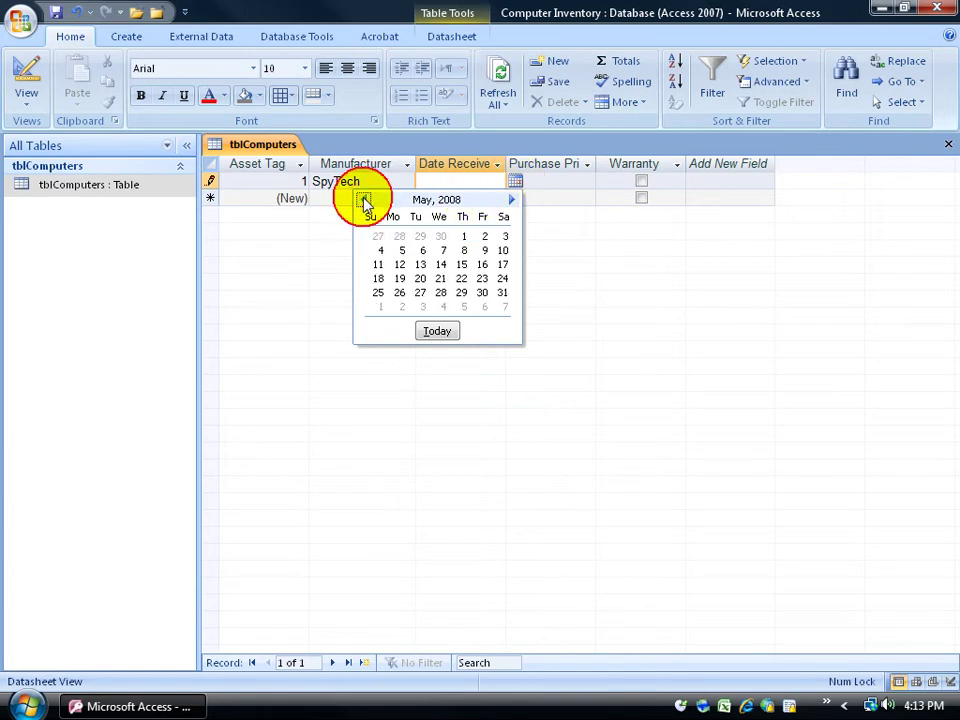
click(423, 251)
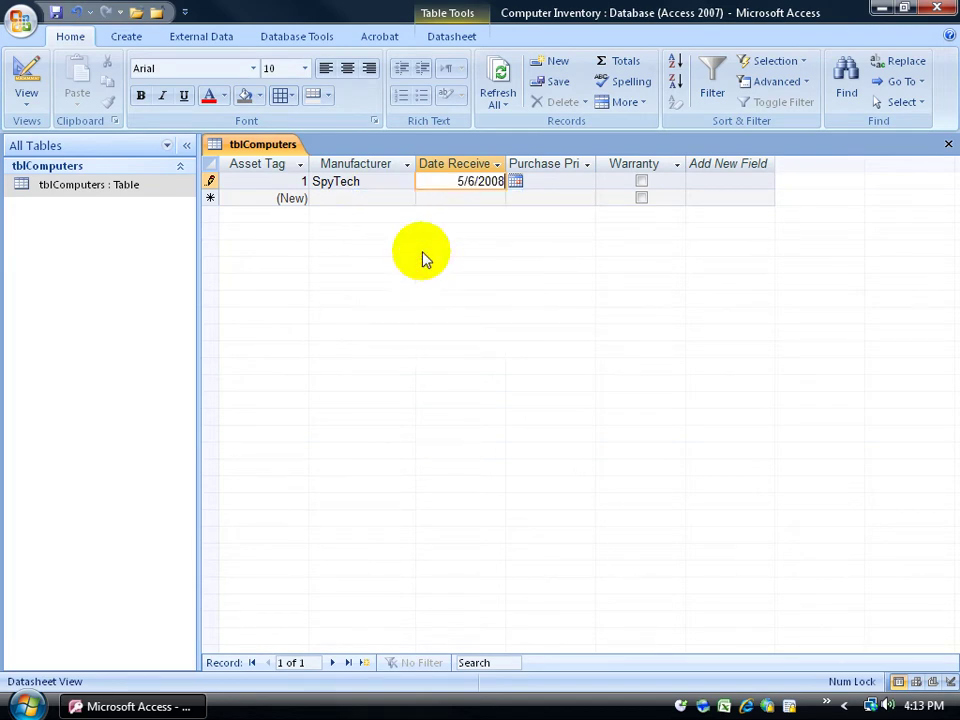
Enter 656 as the purchase price, correct the cents to read $656.45, and tick Warranty
key(Tab)
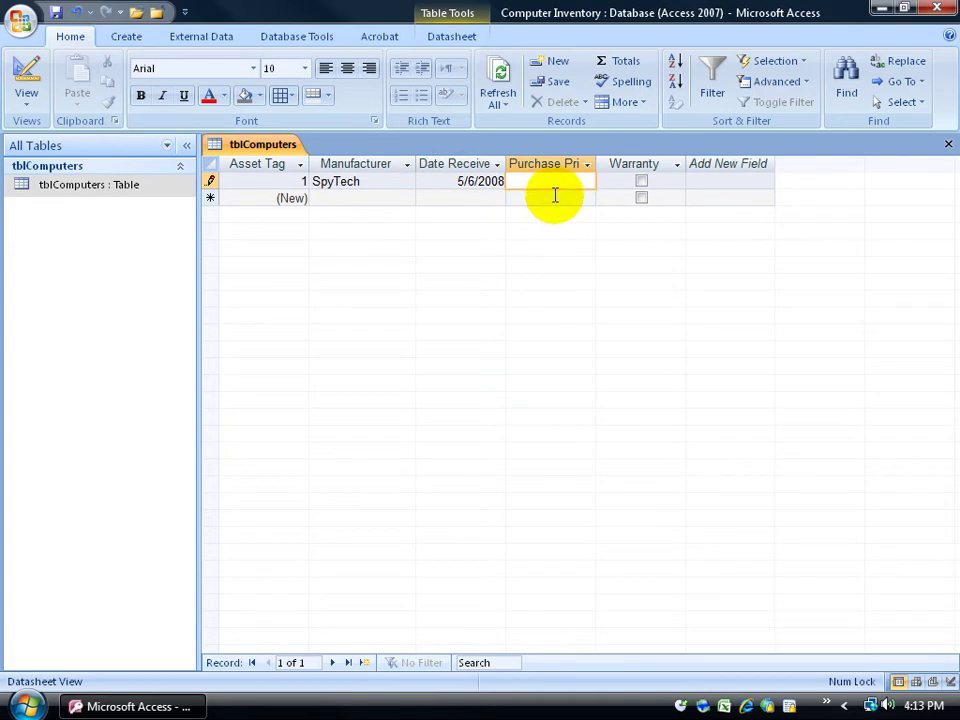
text(656)
key(Tab)
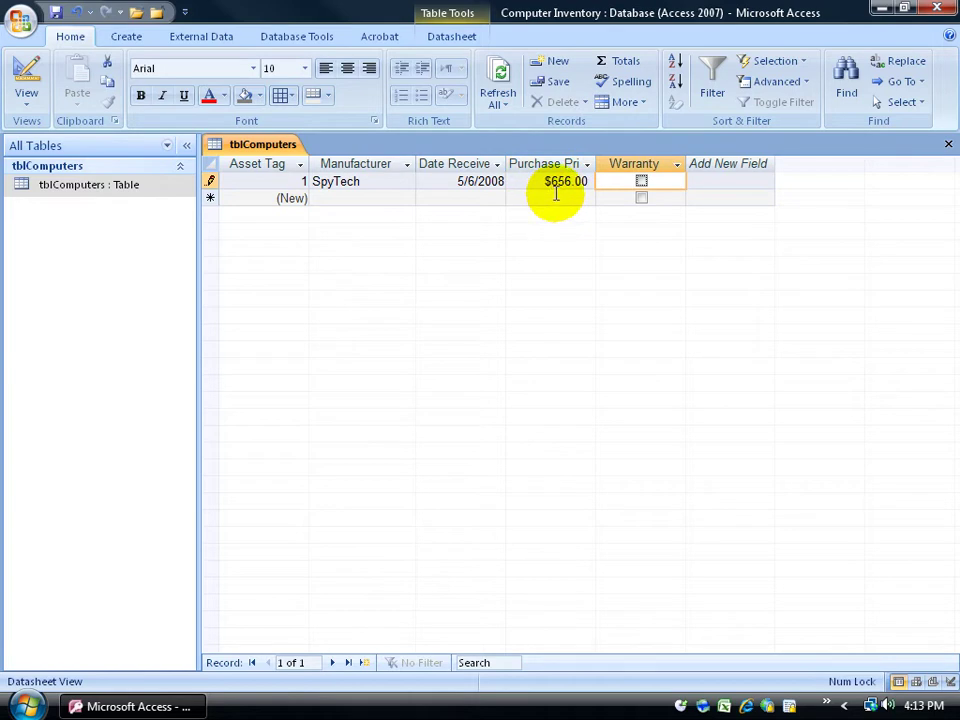
click(563, 181)
double_click(583, 181)
text(45)
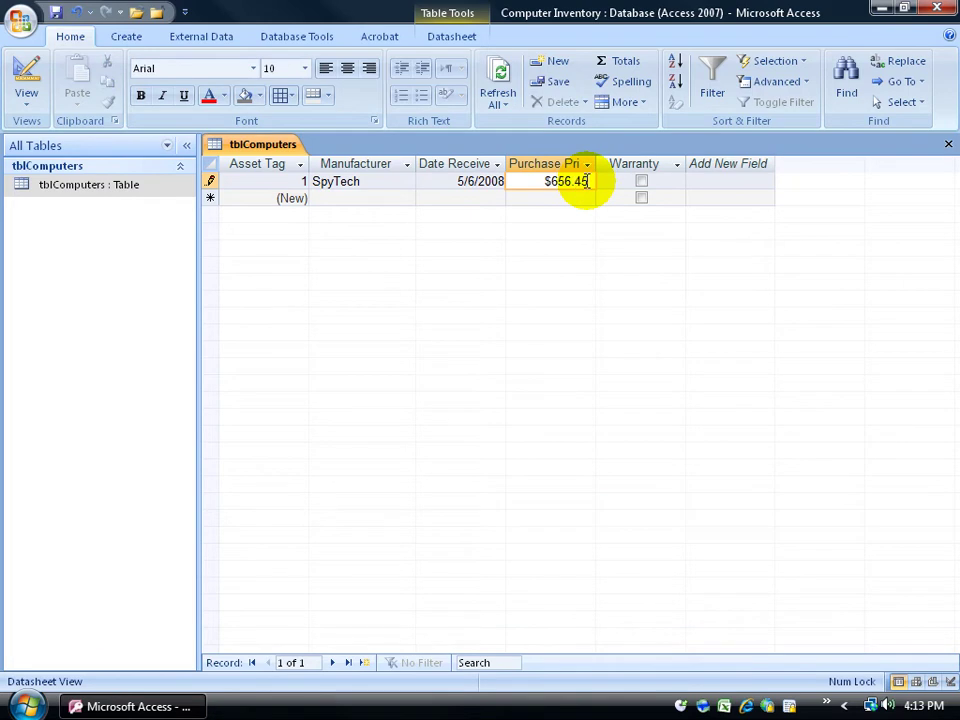
key(Tab)
click(641, 182)
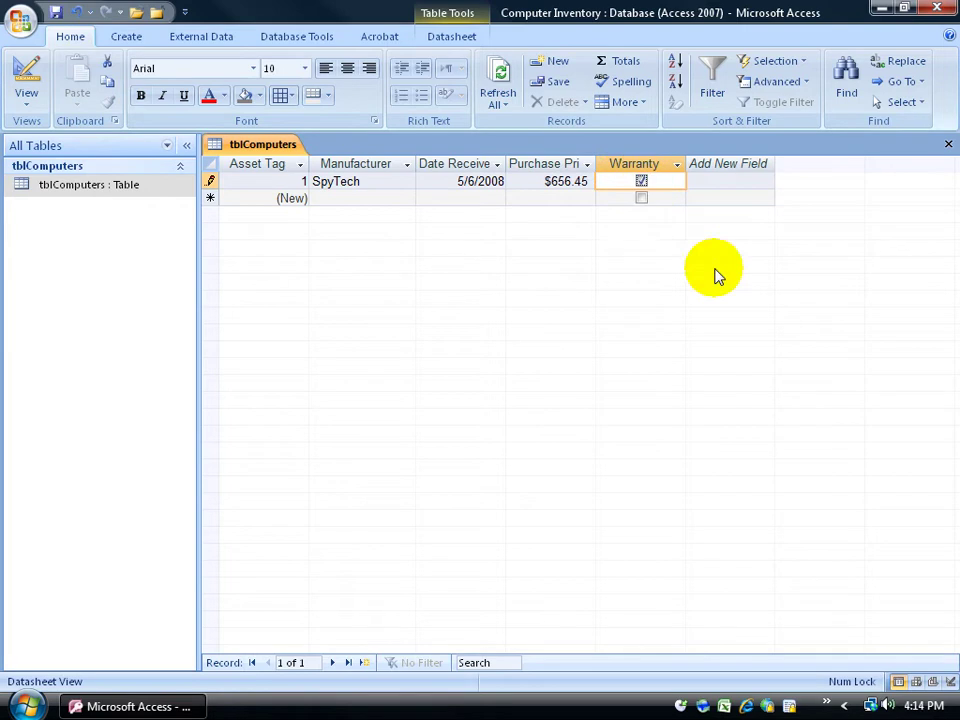
Save the SpyTech record with Shift+Enter and go to the blank (New) row
key(space)
key(space)
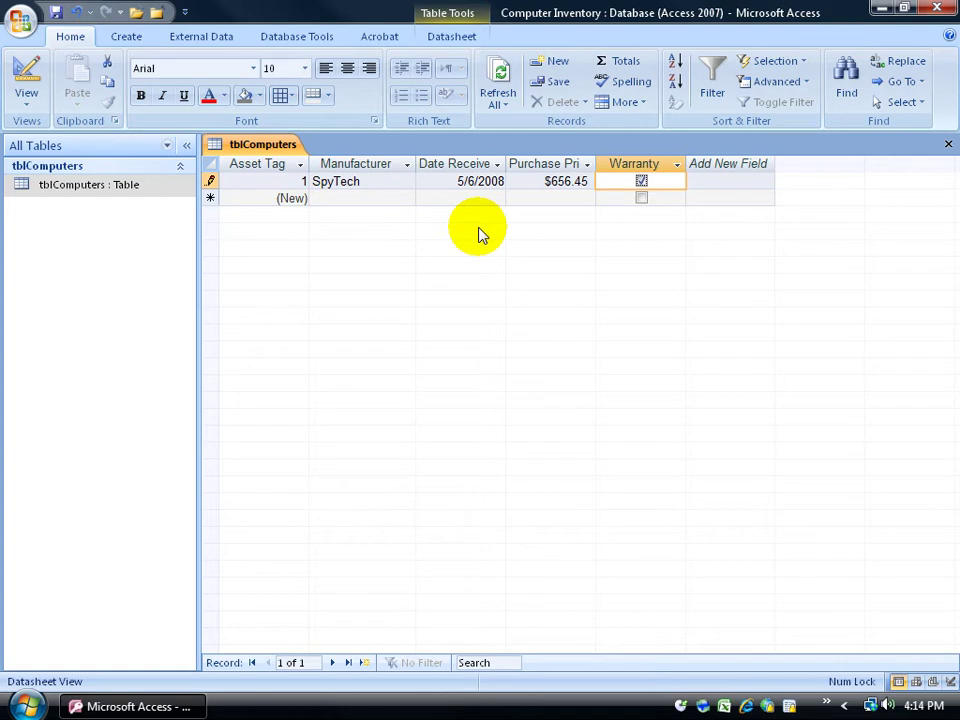
key(shift+Return)
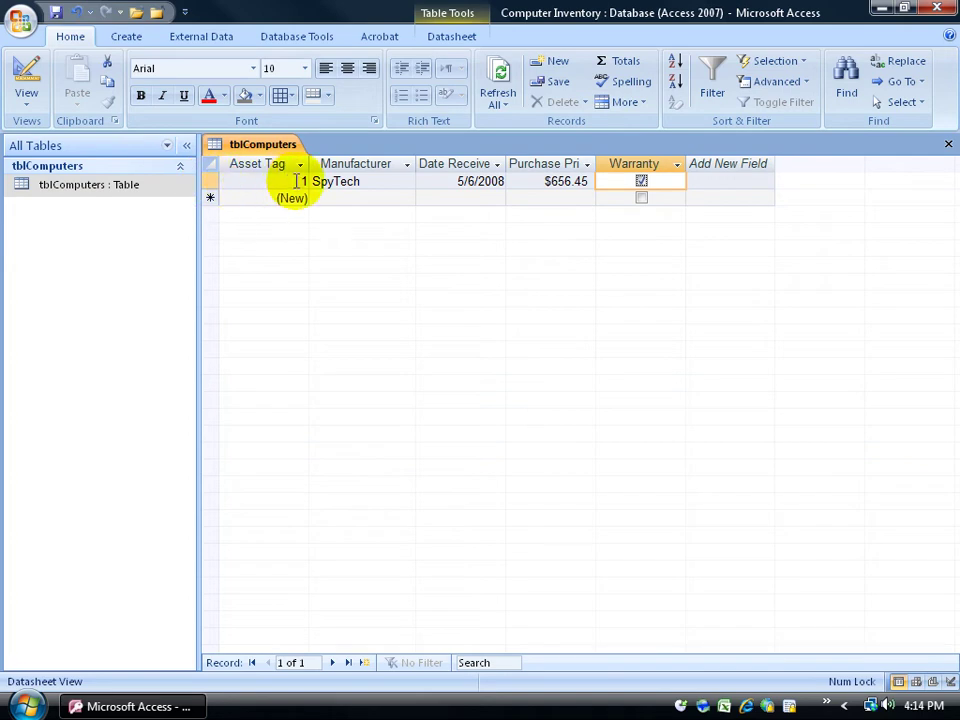
click(433, 196)
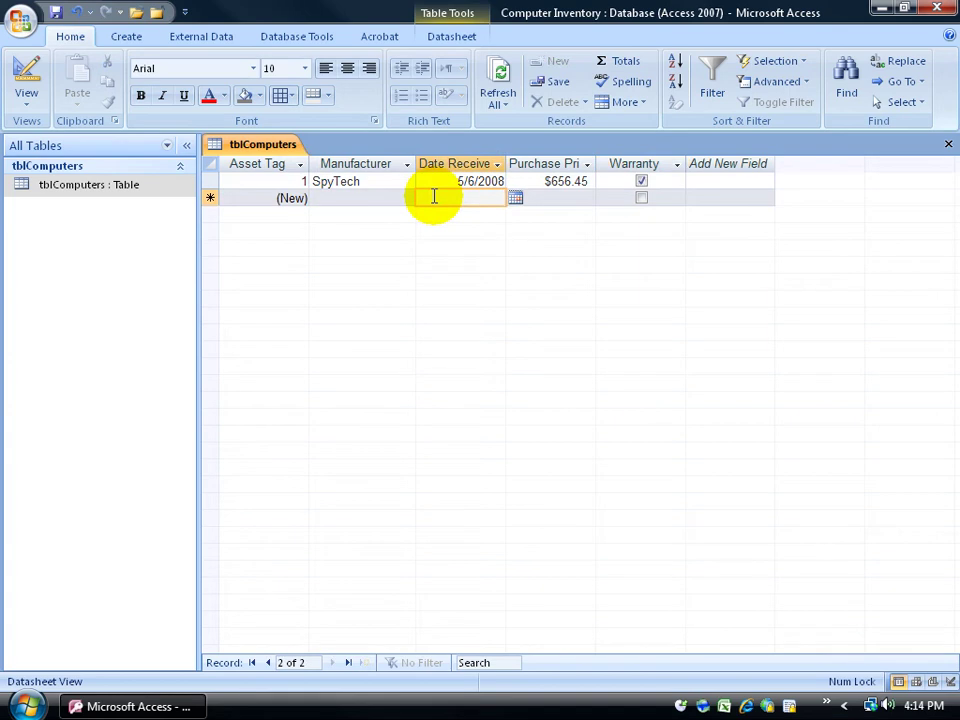
Choose Macron as the manufacturer of the second record
click(366, 197)
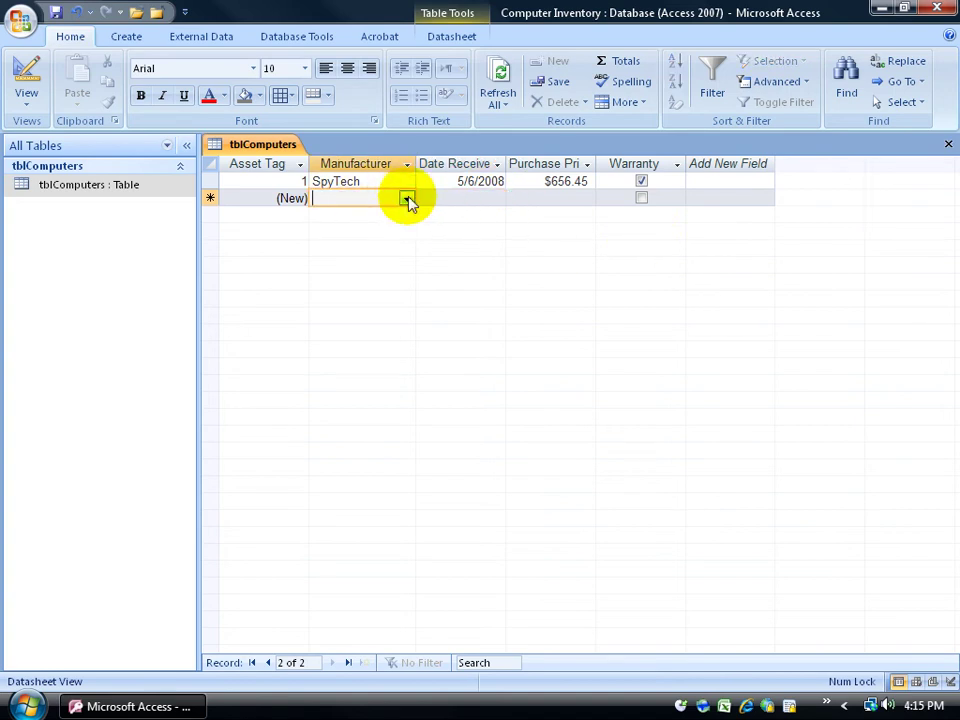
click(407, 199)
click(325, 249)
click(343, 272)
click(444, 199)
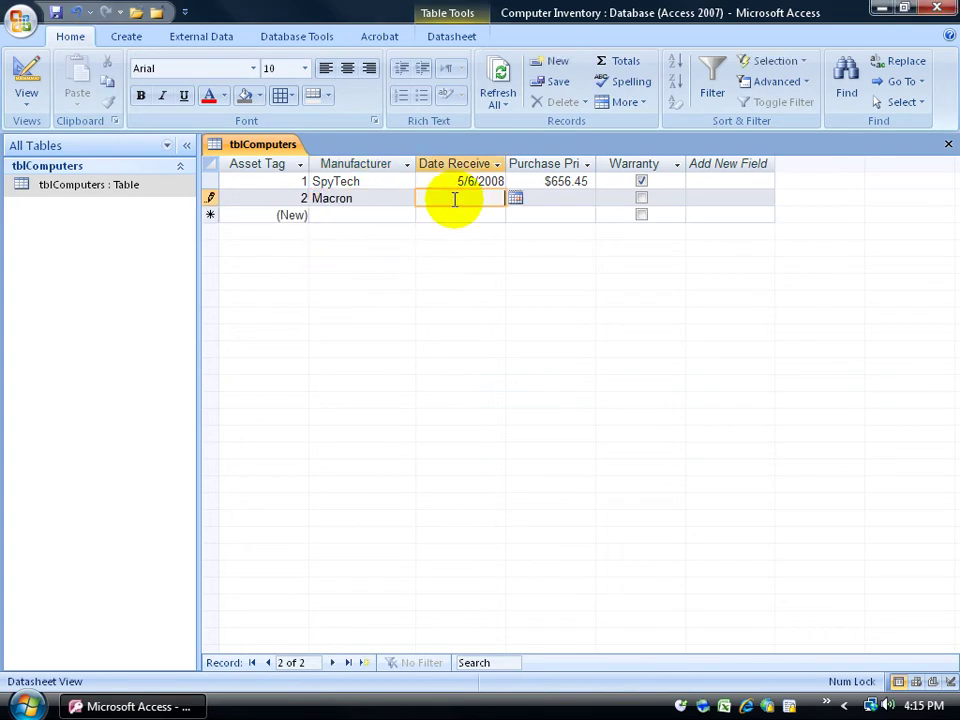
Set the received date to 10/2/2008 and the purchase price to $452.00 with Warranty checked
click(515, 199)
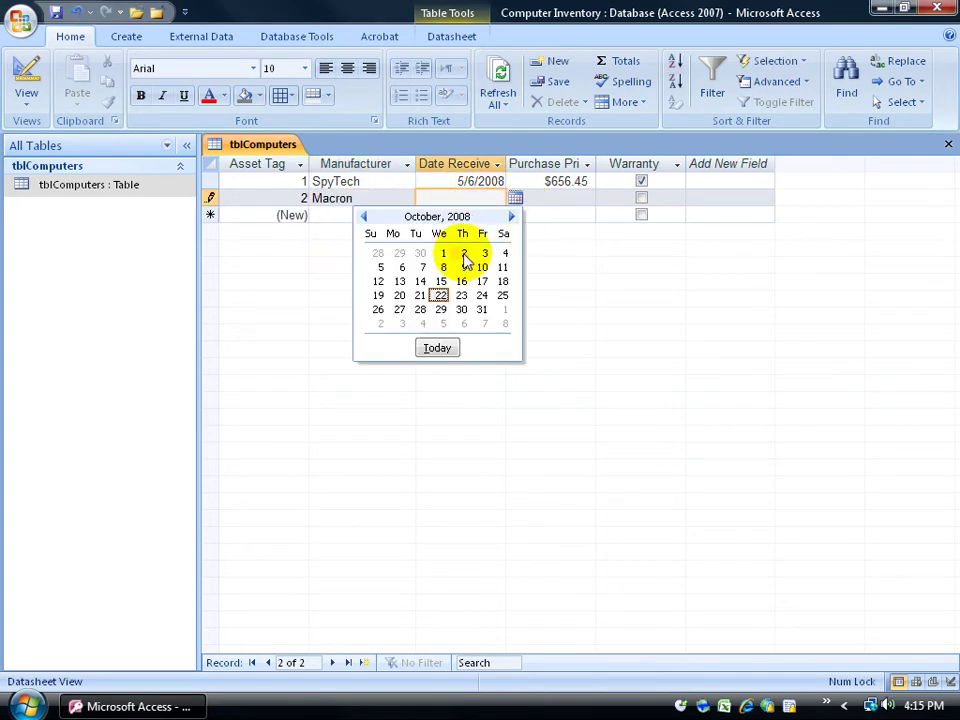
click(464, 253)
key(Tab)
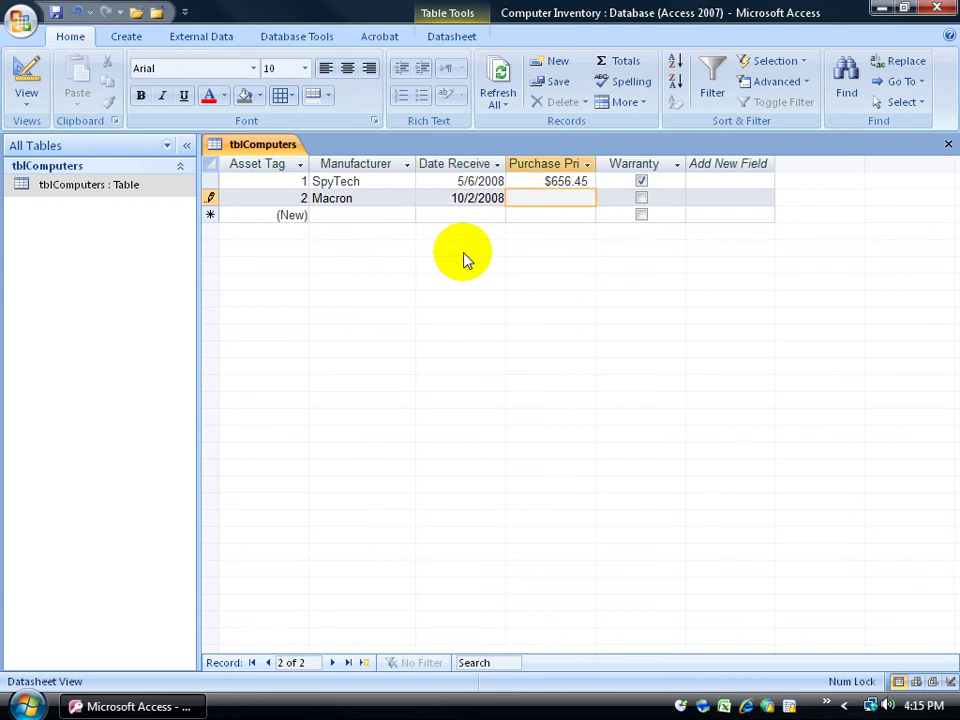
text(452)
key(Tab)
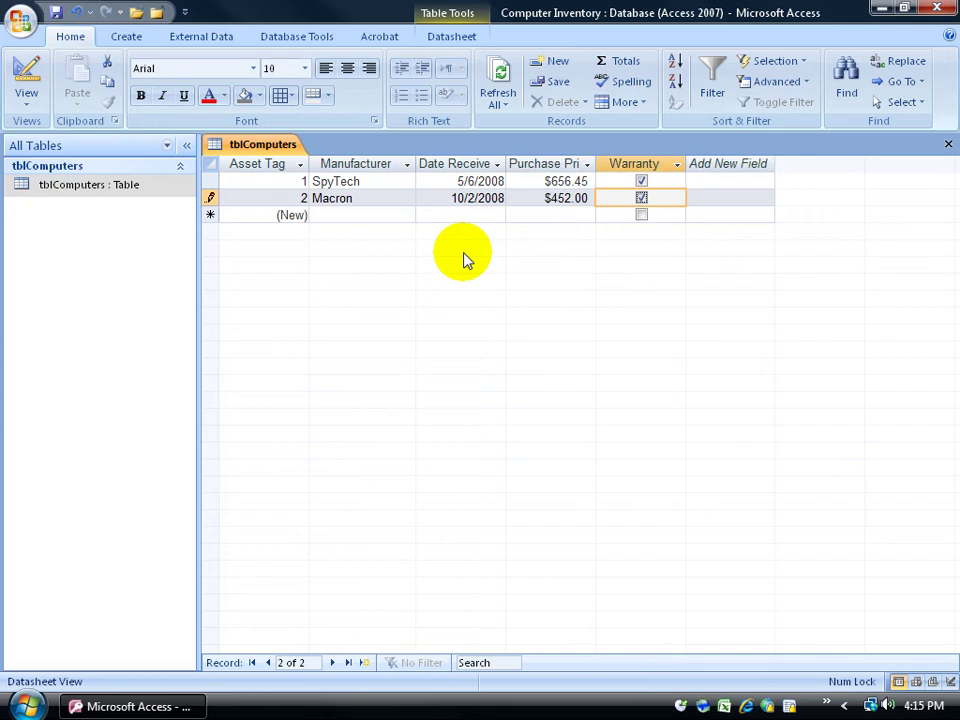
key(Tab)
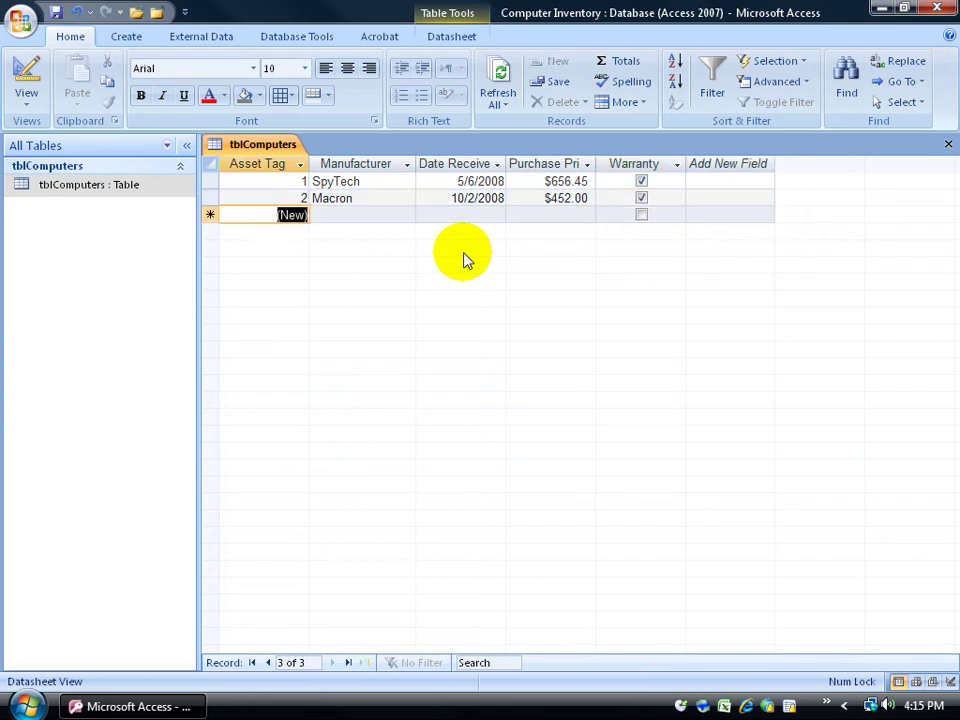
click(364, 212)
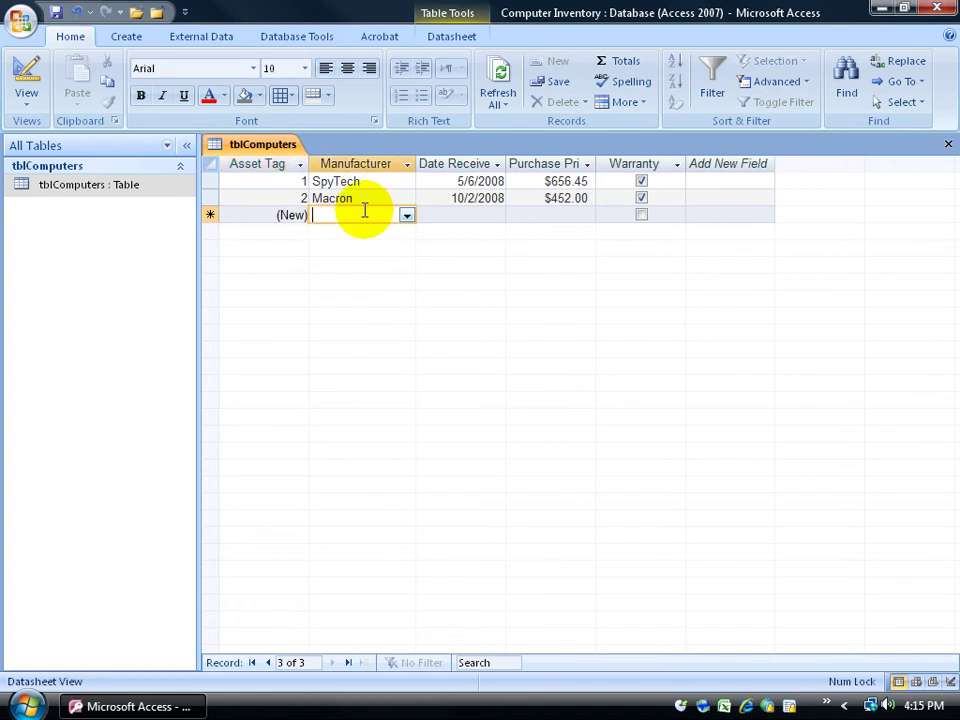
Switch tblComputers to Design View from its tab's shortcut menu
right_click(256, 152)
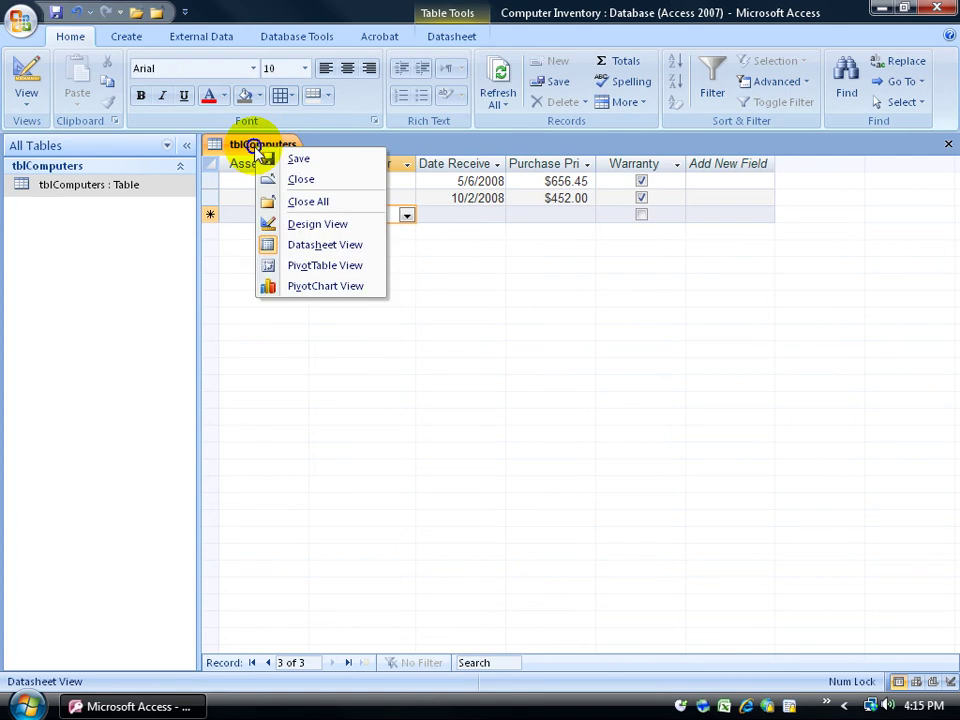
click(293, 224)
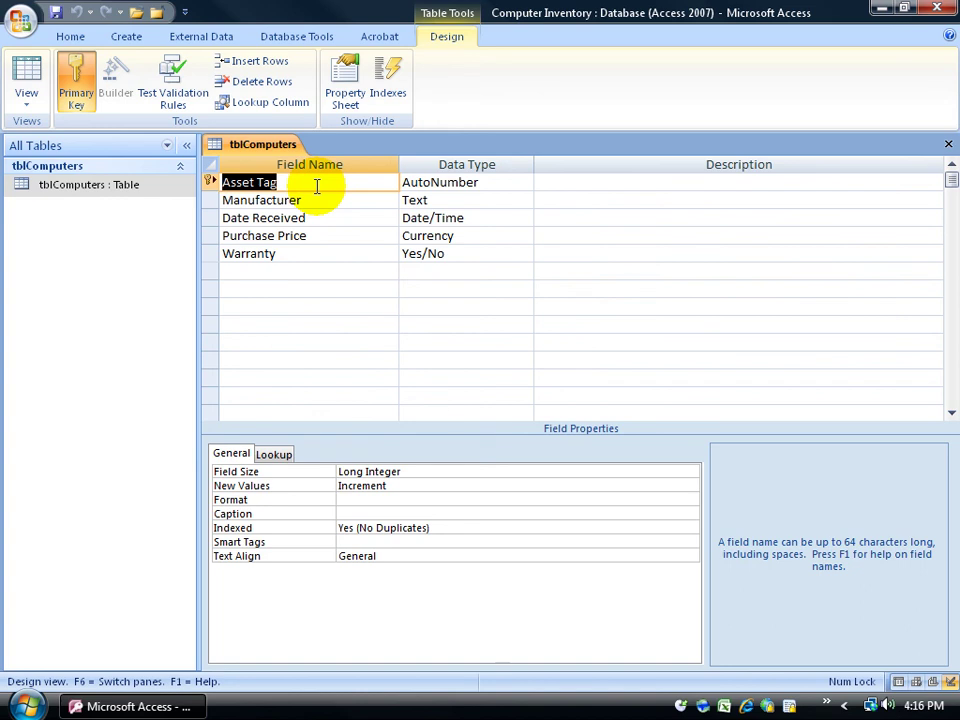
Return tblComputers to Datasheet View, then toggle to Design and back with View
right_click(265, 145)
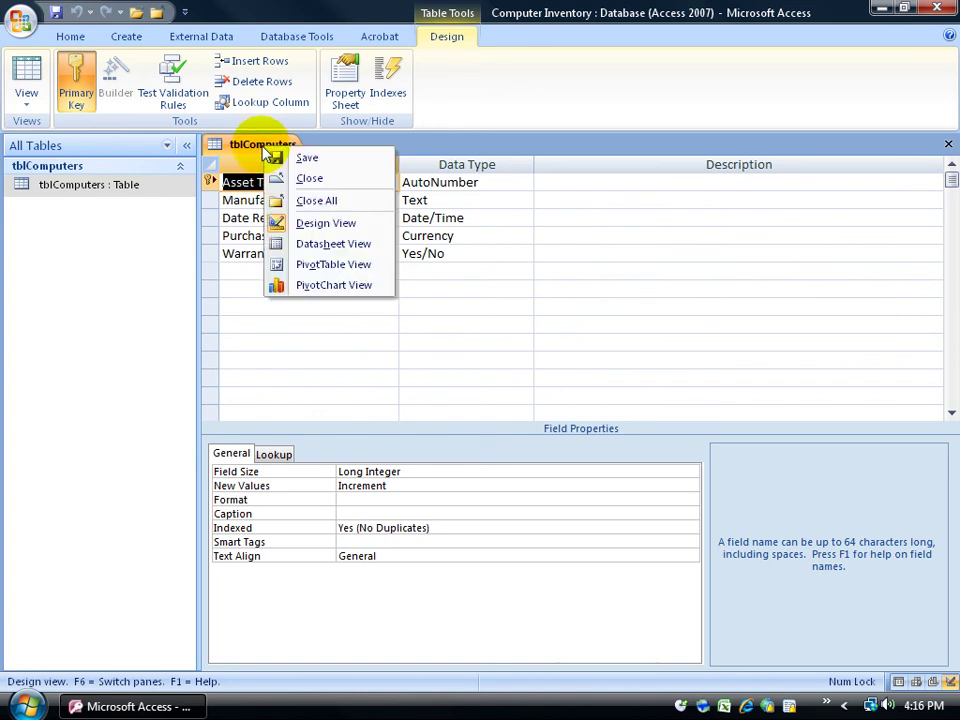
click(285, 243)
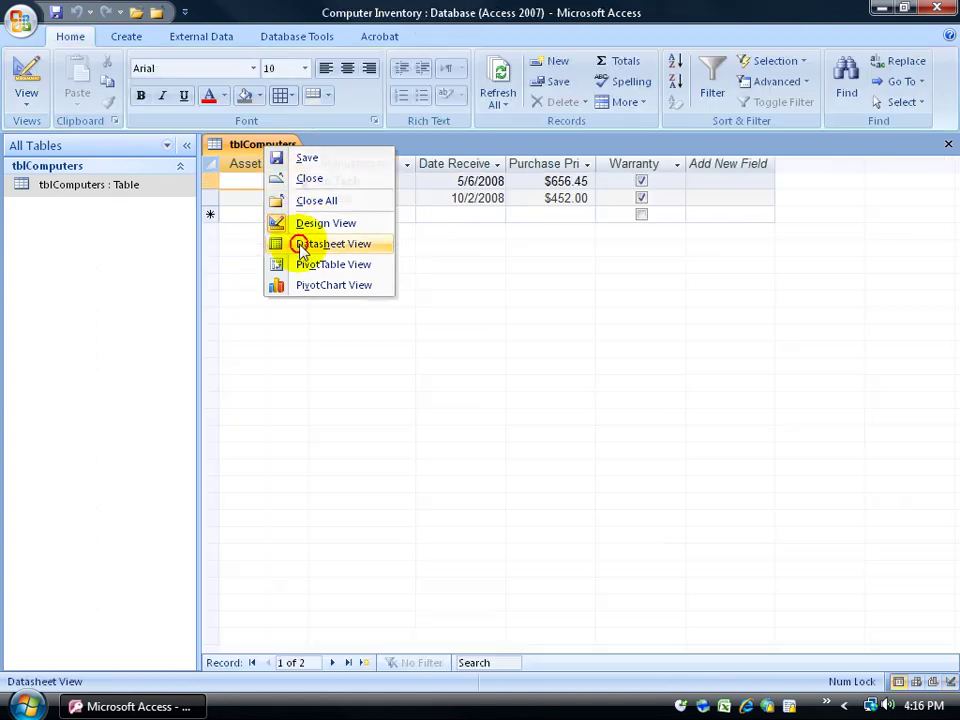
click(24, 72)
click(24, 72)
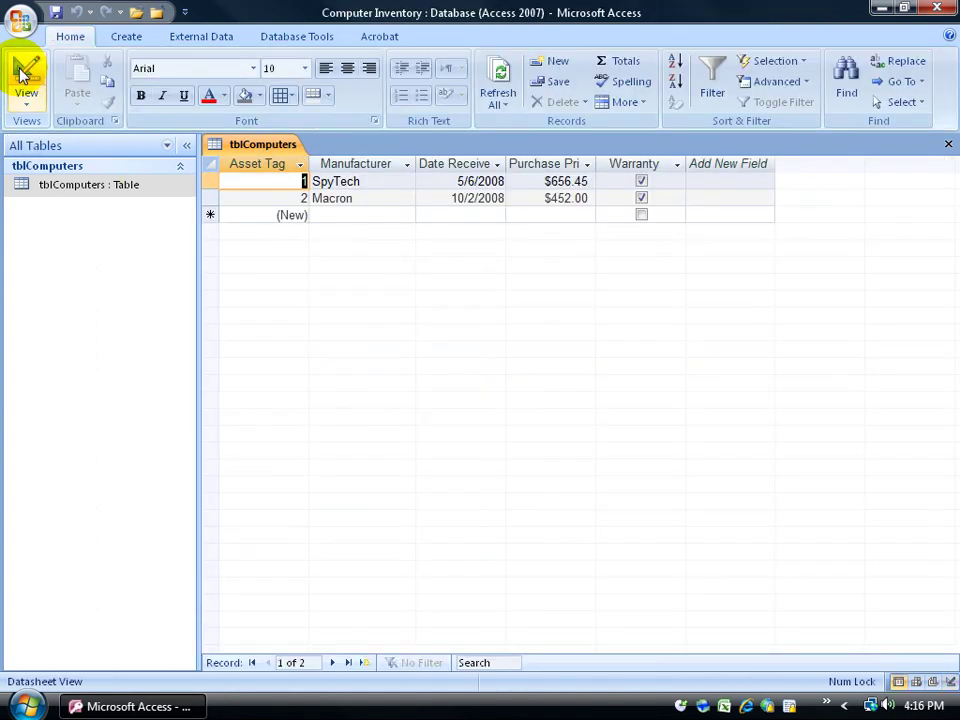